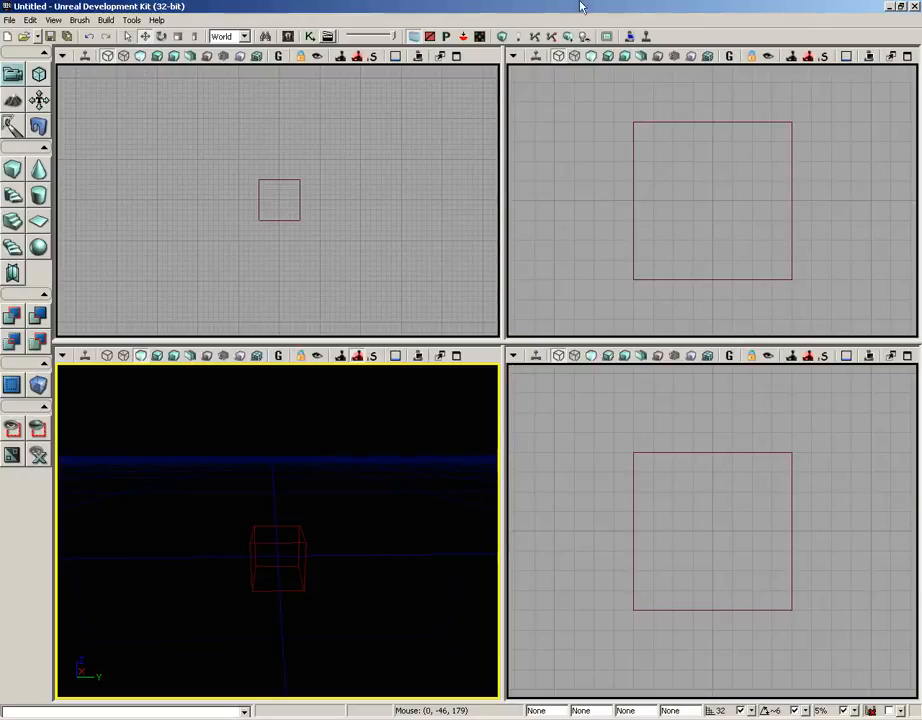
Create a new level with Additive geometry style, discarding the changes to the untitled level
click(9, 20)
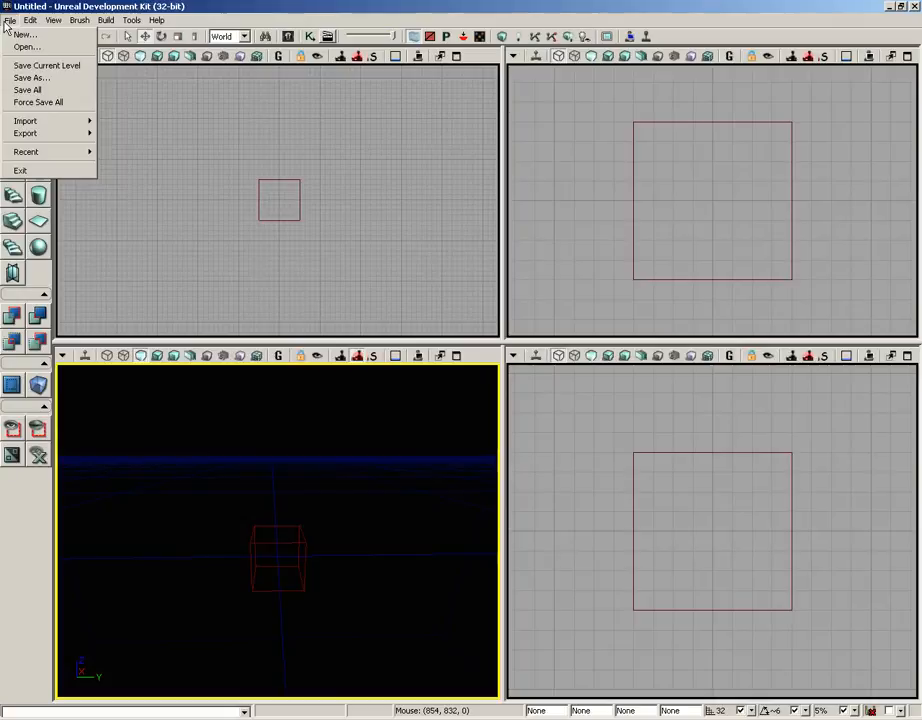
click(35, 34)
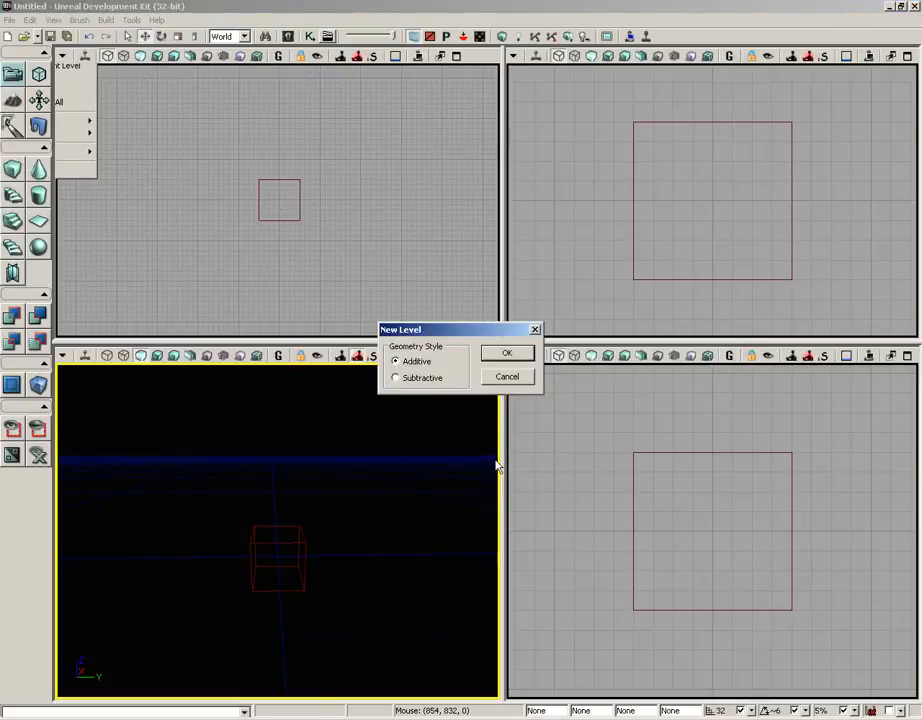
click(506, 354)
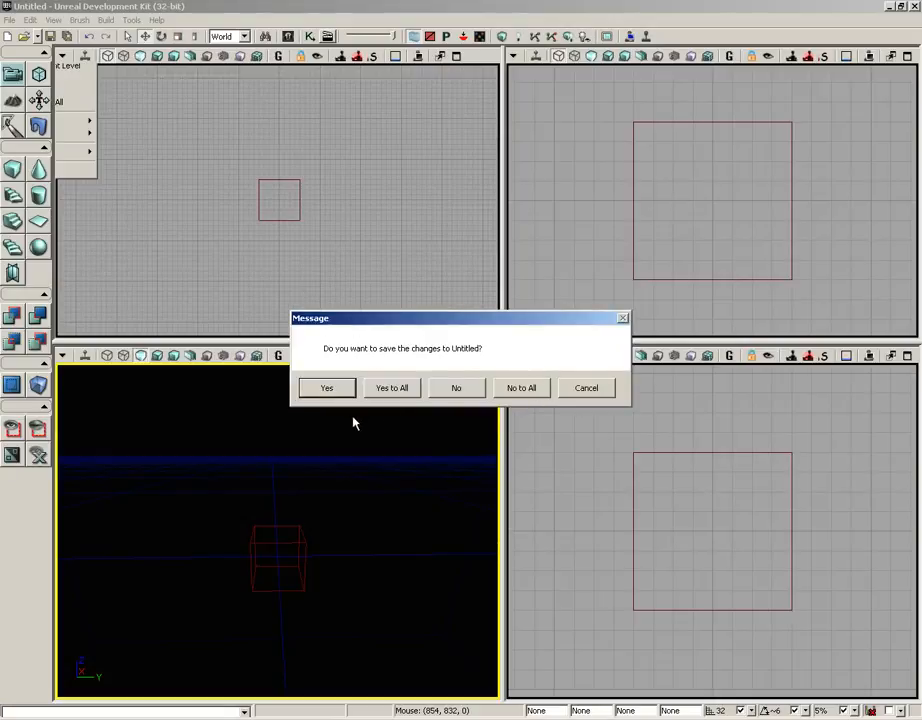
click(455, 388)
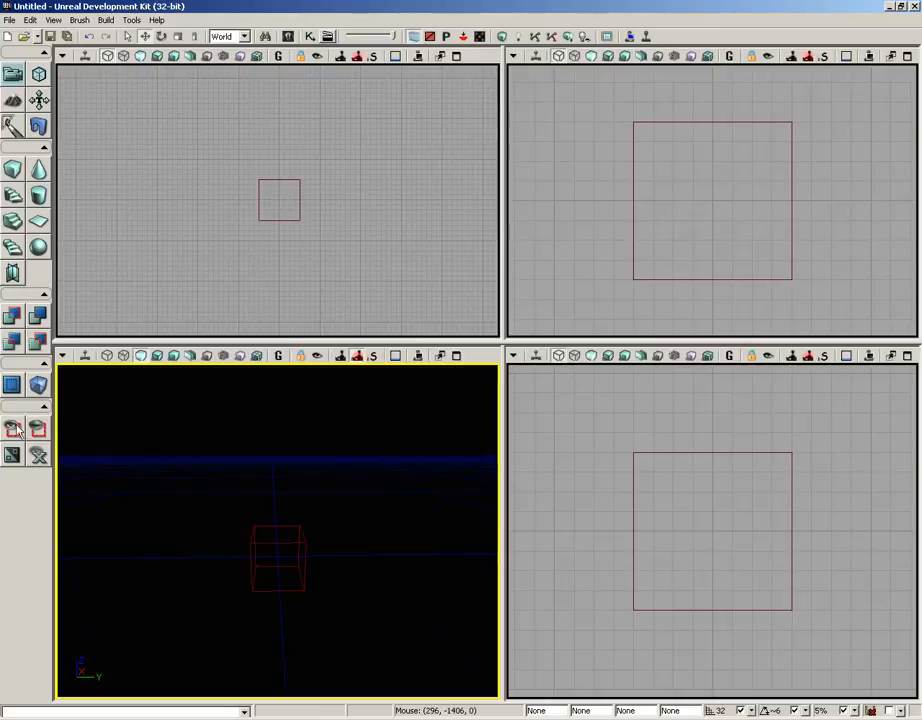
Open the cube brush builder's properties and set the X dimension to 1088
right_click(13, 173)
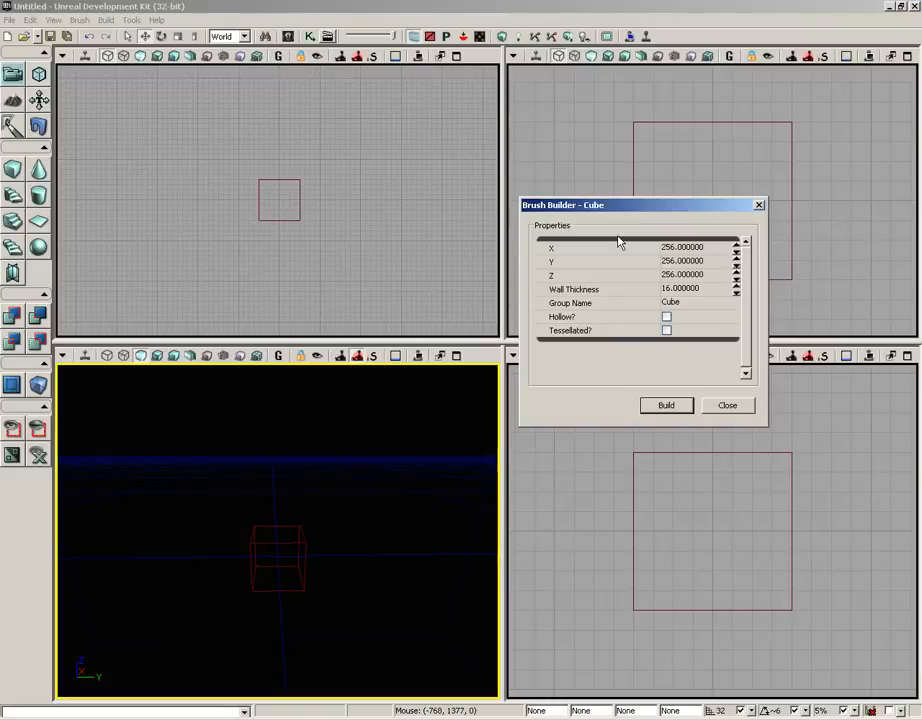
click(690, 248)
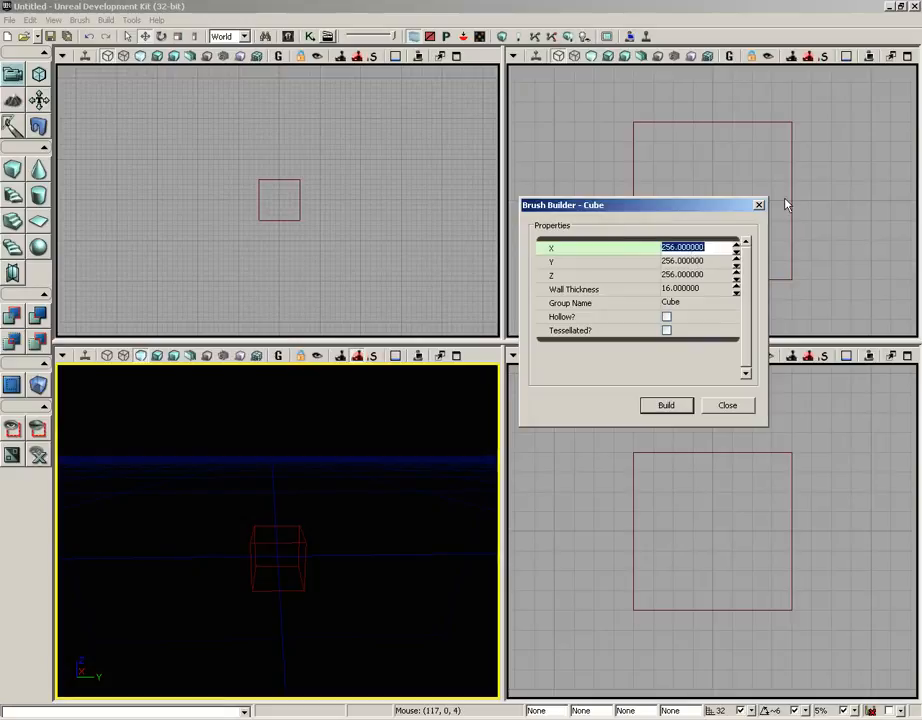
text(188)
key(BackSpace)
key(BackSpace)
text(88)
key(BackSpace)
key(BackSpace)
text(088)
key(Tab)
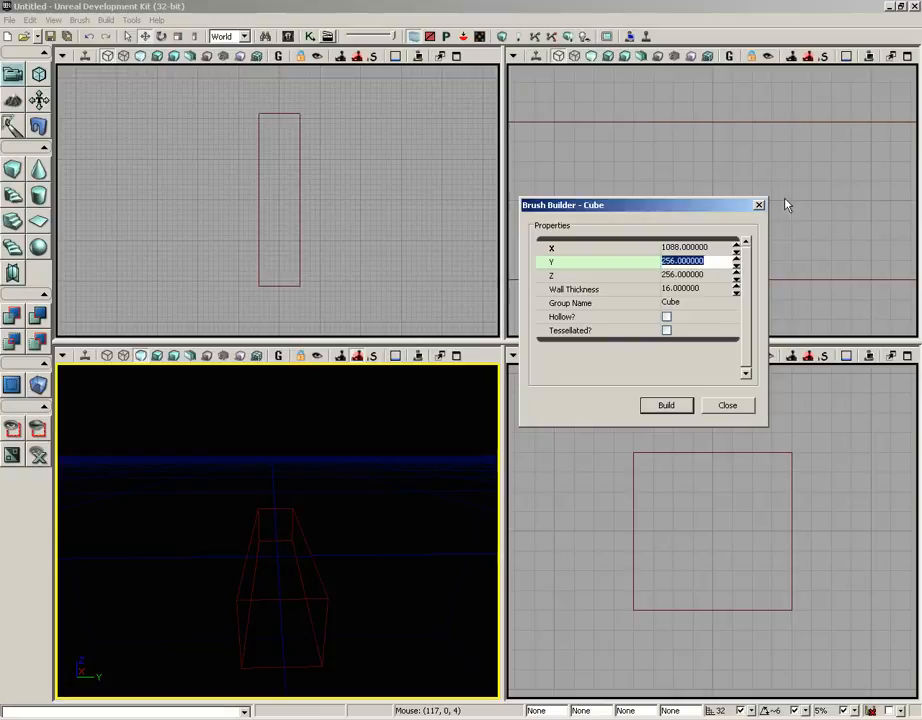
Set the cube brush's Y to 2080 and Z to 32, build it, and close the brush builder
text(2080)
key(Tab)
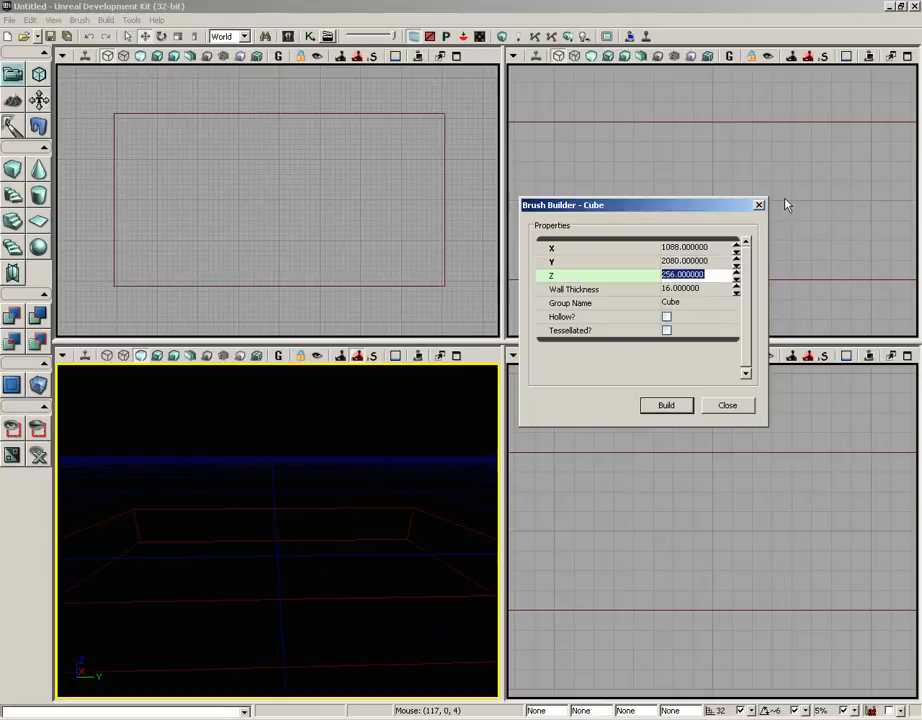
text(32)
click(665, 405)
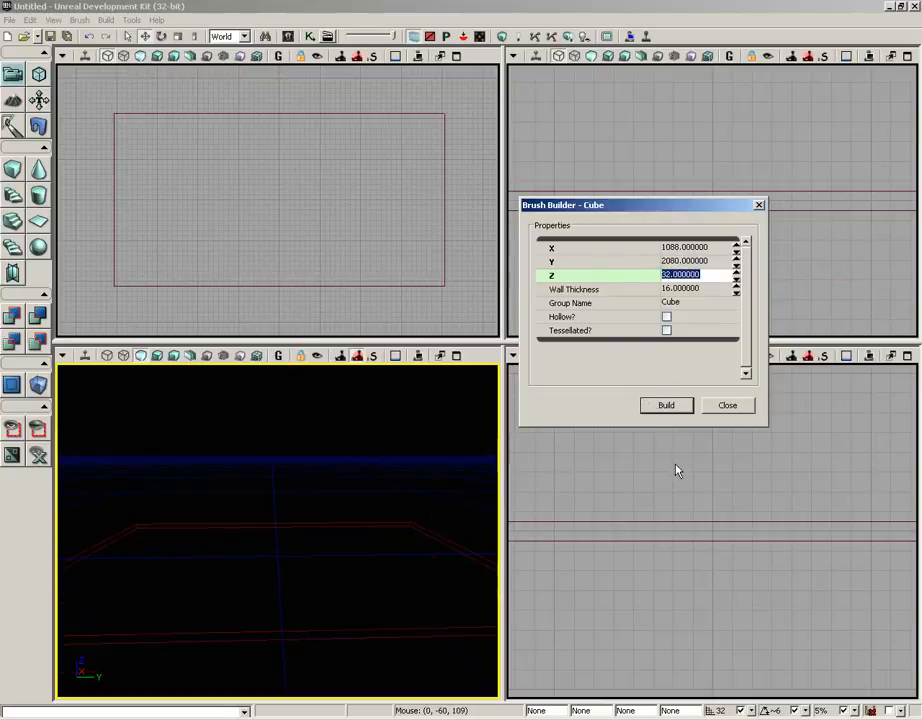
click(727, 405)
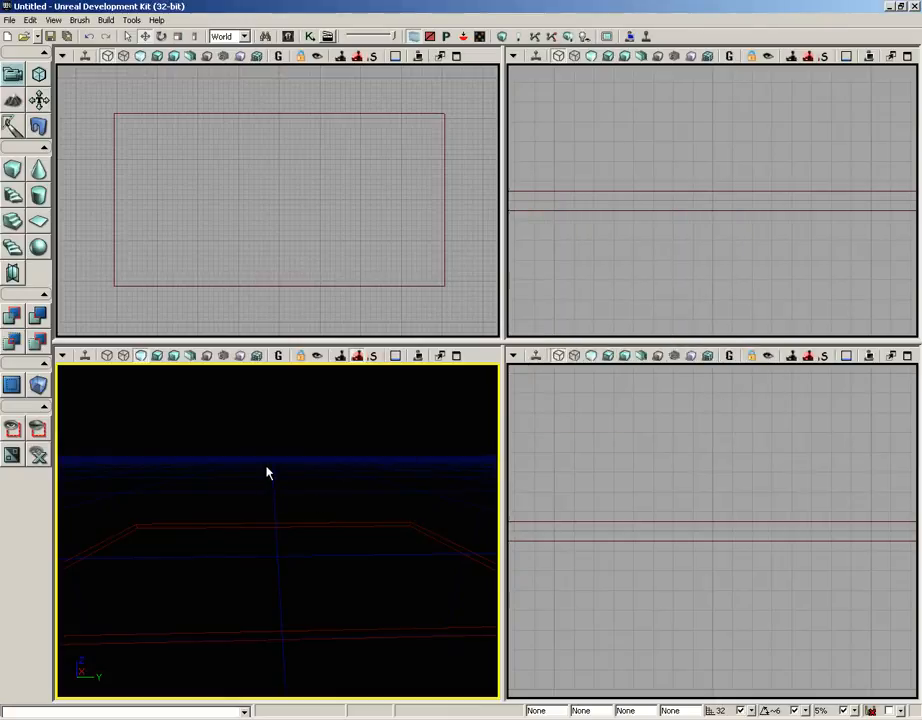
Add the flat builder brush to the level as solid floor geometry using CSG Add
mouse_move(264, 481)
mouse_down()
mouse_move(241, 521)
mouse_move(185, 566)
mouse_move(175, 621)
mouse_move(197, 635)
mouse_move(268, 634)
mouse_move(239, 658)
mouse_move(224, 698)
mouse_move(218, 673)
mouse_move(501, 666)
mouse_move(477, 652)
mouse_up()
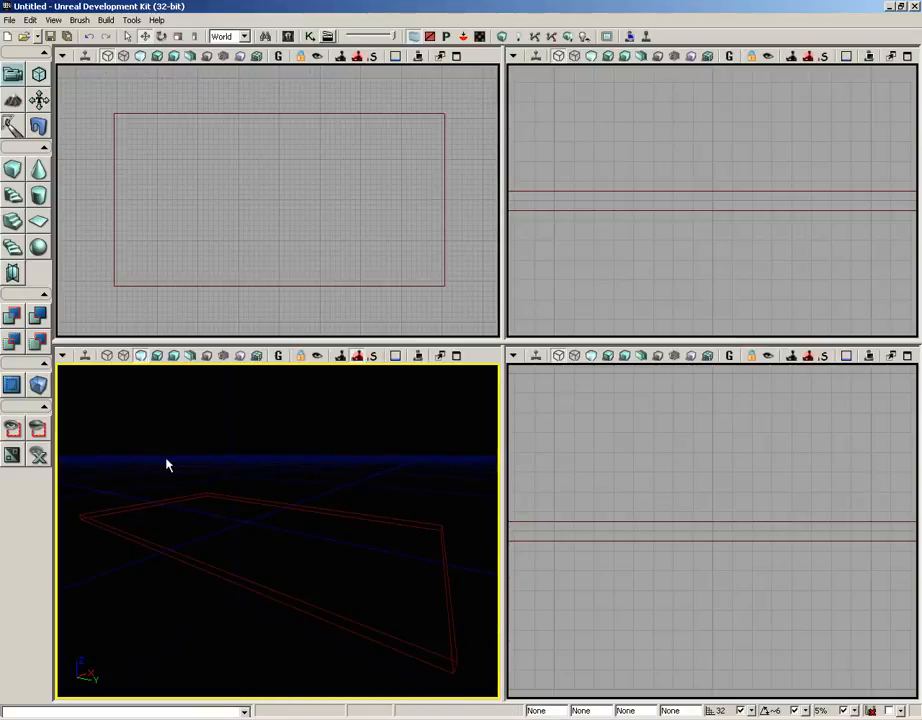
click(12, 316)
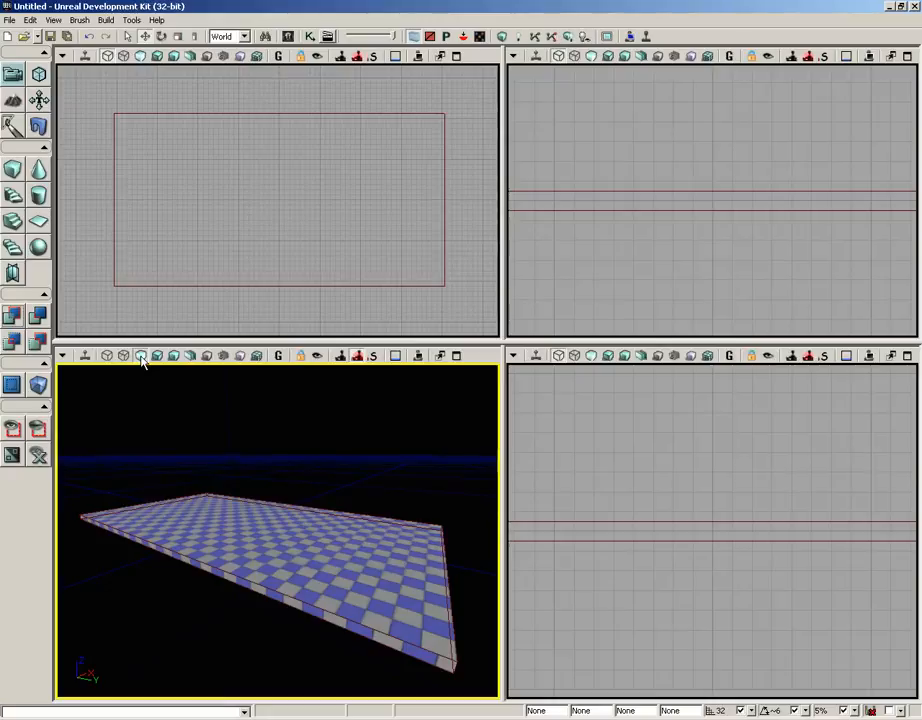
drag(178, 446, 168, 363)
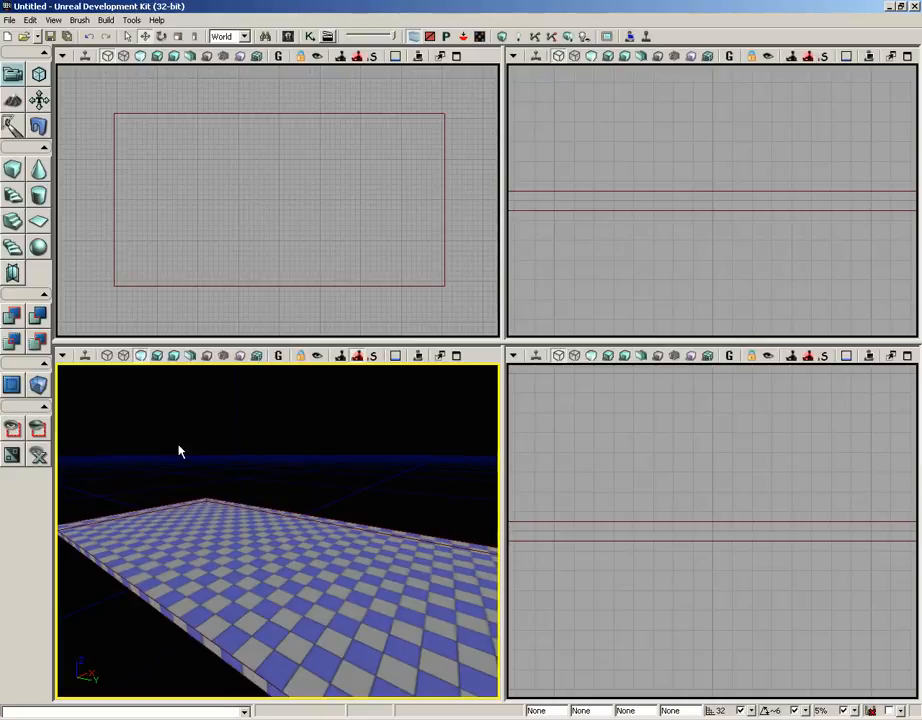
Switch the perspective view to Lit mode and place a point light on the floor
click(156, 357)
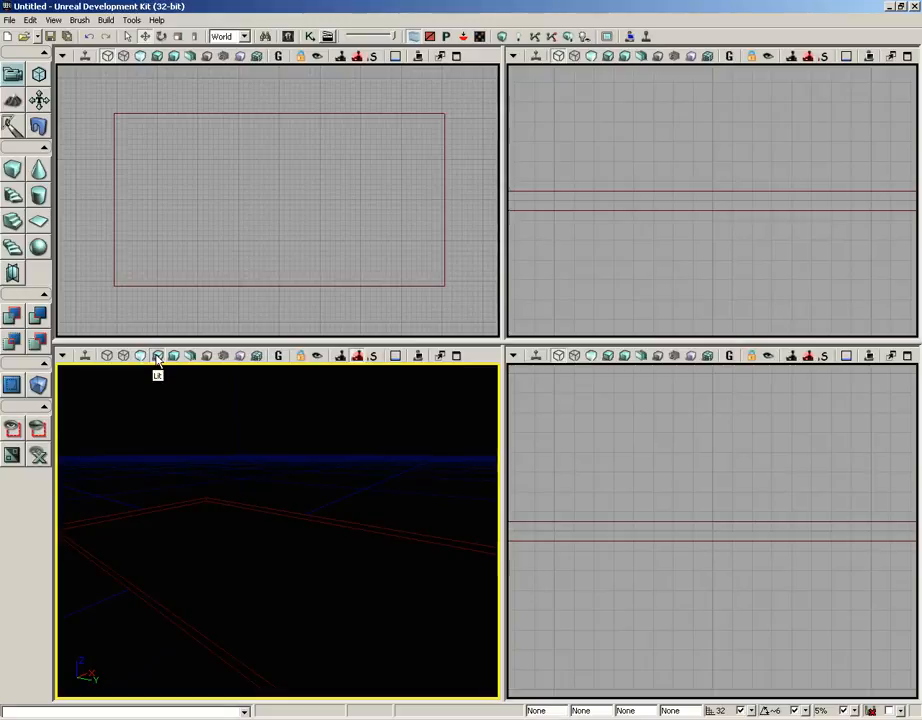
right_drag(277, 533, 284, 543)
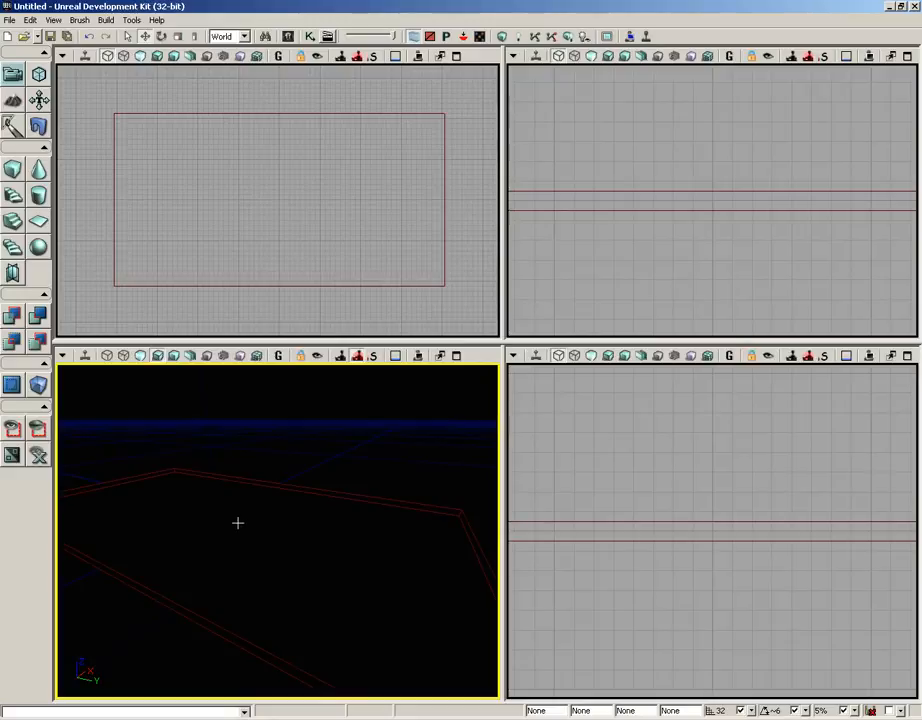
click(237, 522)
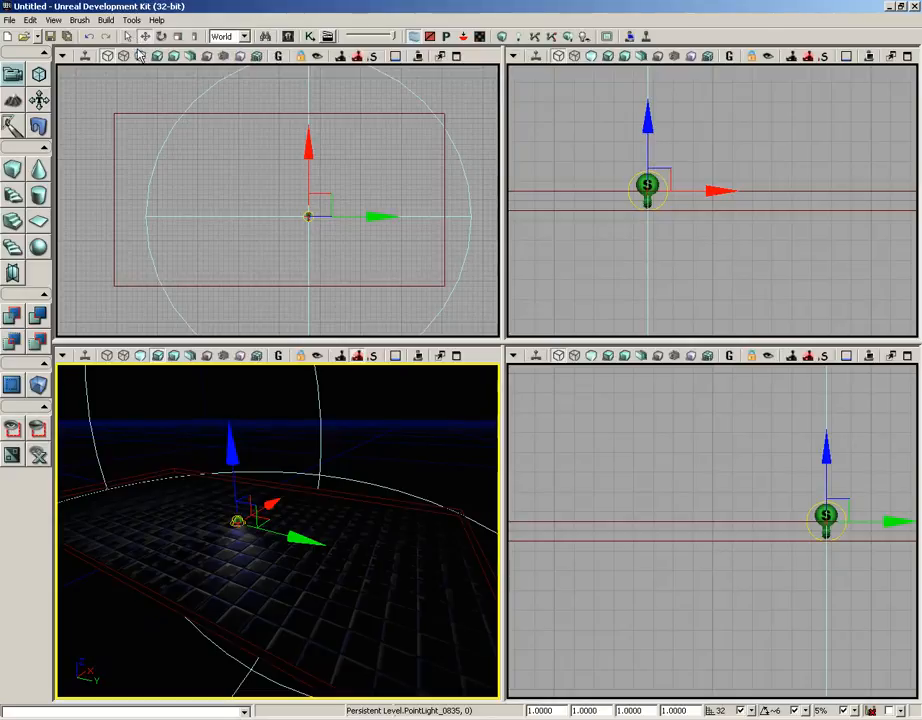
click(55, 20)
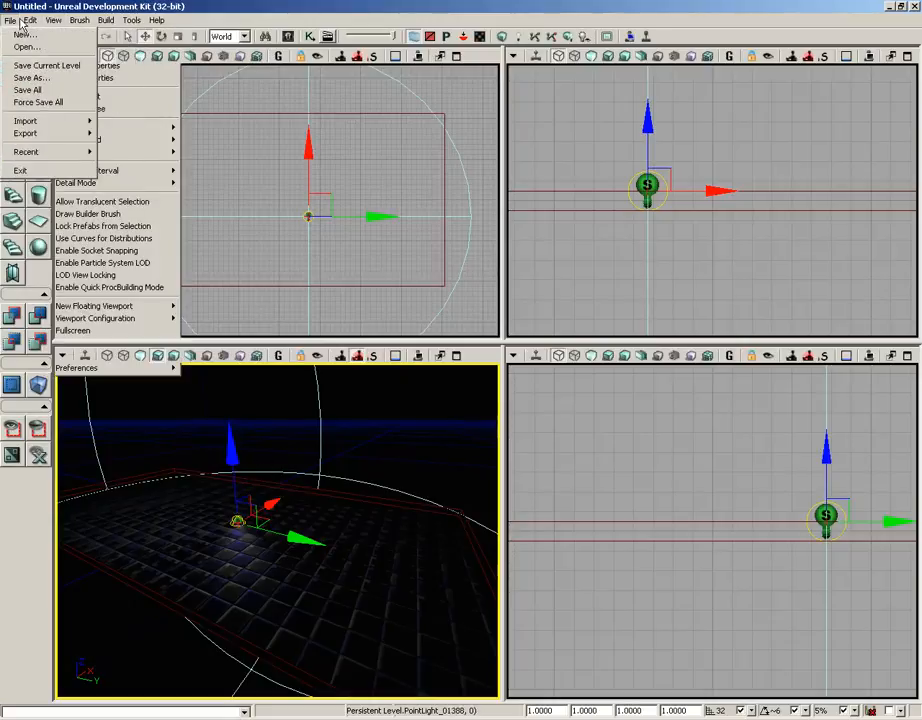
mouse_move(31, 22)
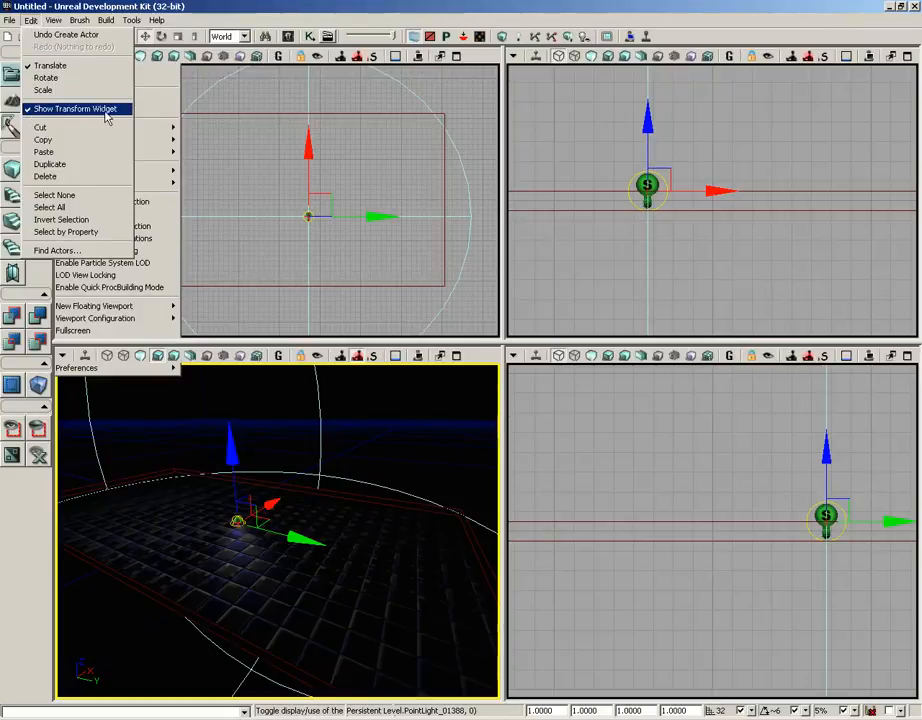
click(354, 265)
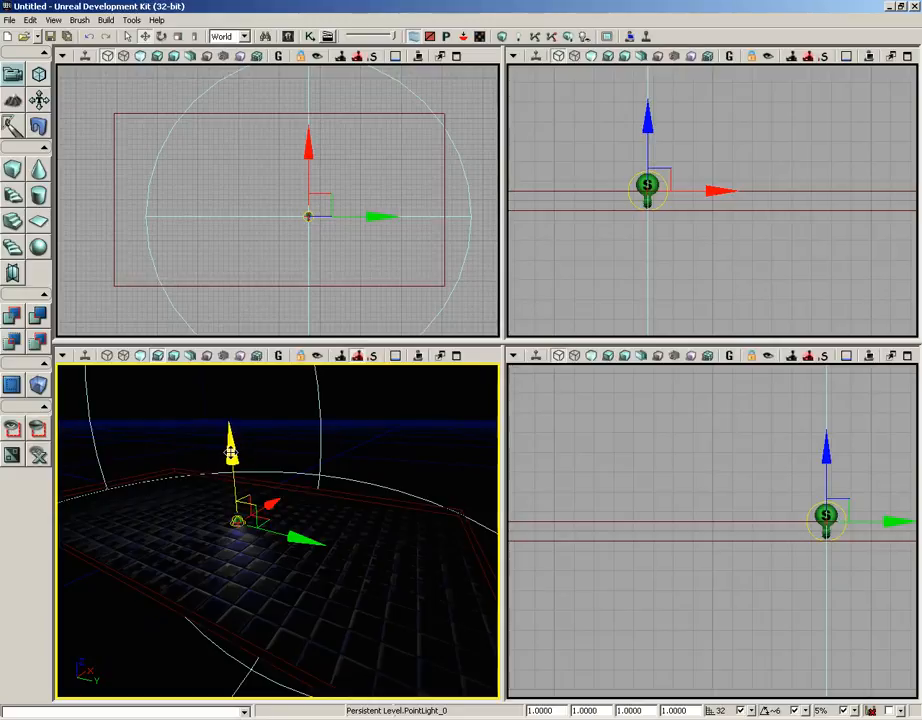
Raise the point light vertically, well above the checkered floor
drag(230, 452, 221, 356)
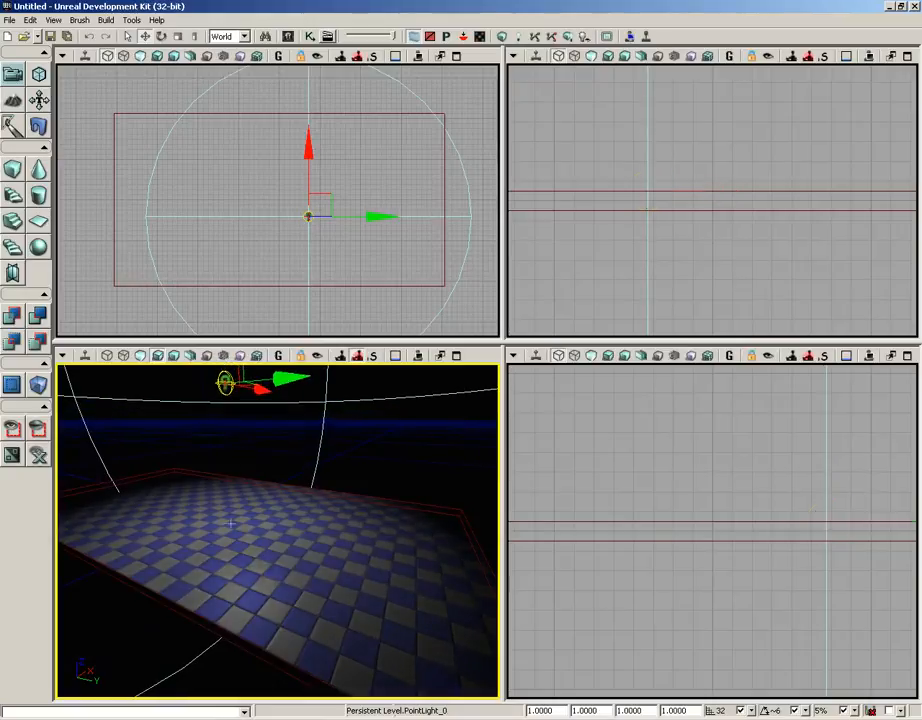
mouse_move(266, 612)
mouse_down()
mouse_move(258, 580)
mouse_move(105, 364)
mouse_move(298, 426)
mouse_move(316, 697)
mouse_move(270, 590)
mouse_up()
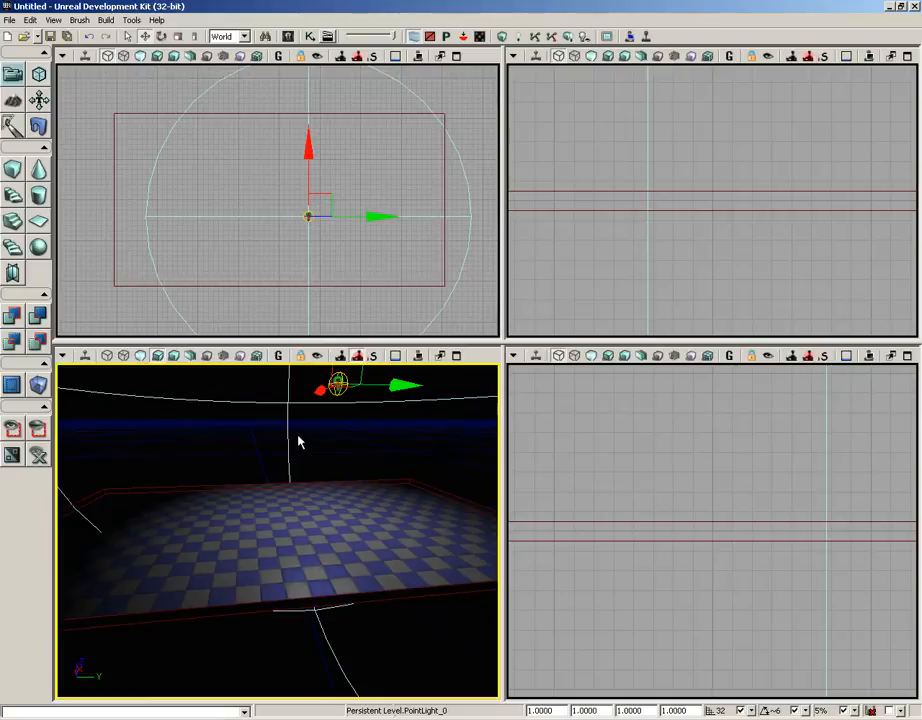
mouse_move(298, 441)
mouse_down()
mouse_move(298, 366)
mouse_move(297, 421)
mouse_up()
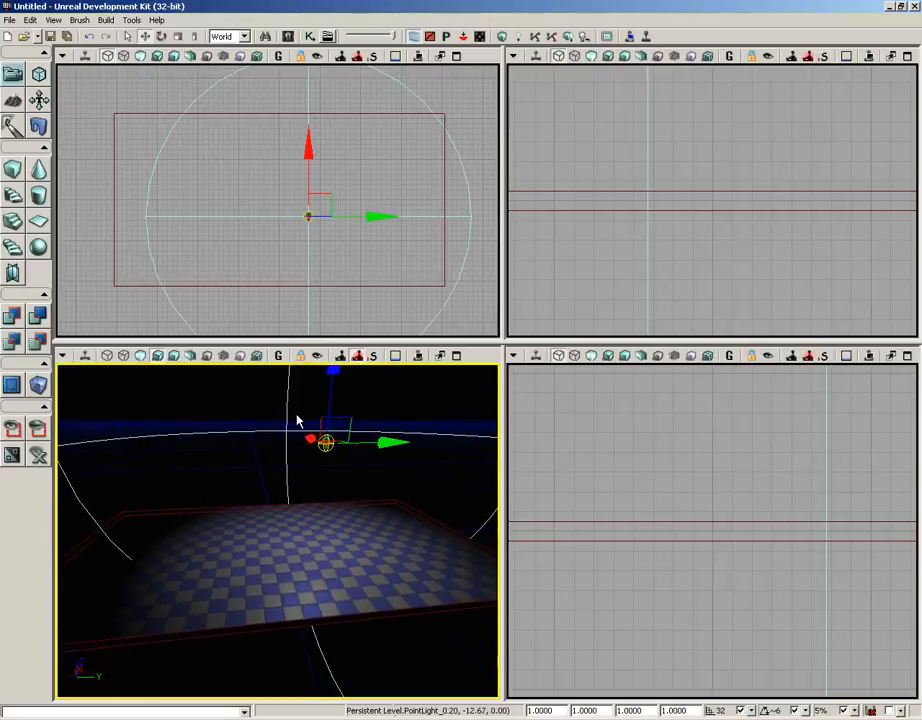
Playtest the level from a spot on the floor before building lighting, and exit the game
drag(294, 494, 252, 548)
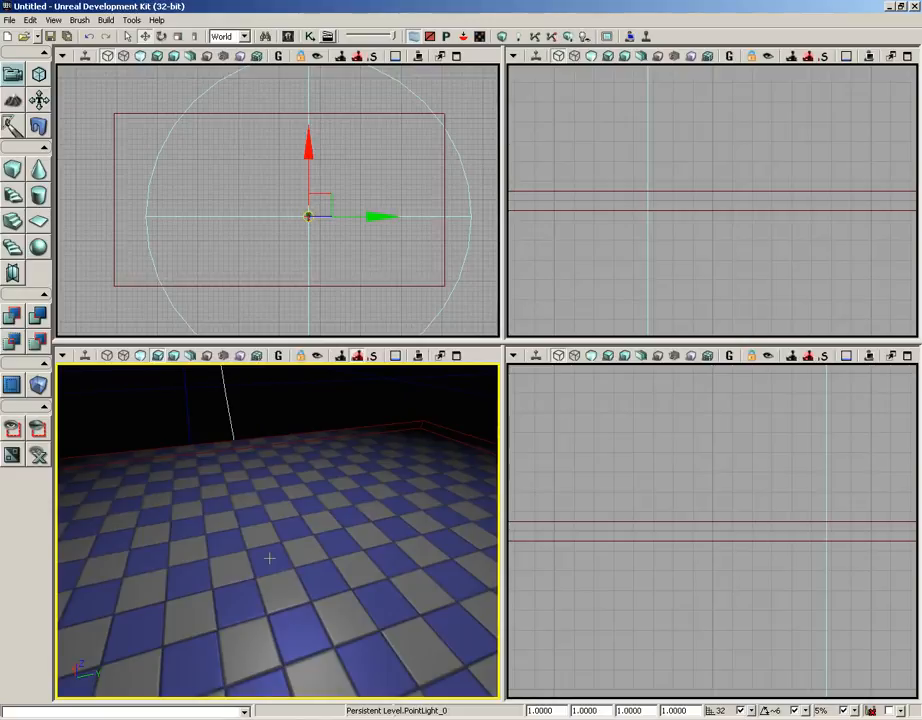
right_click(273, 560)
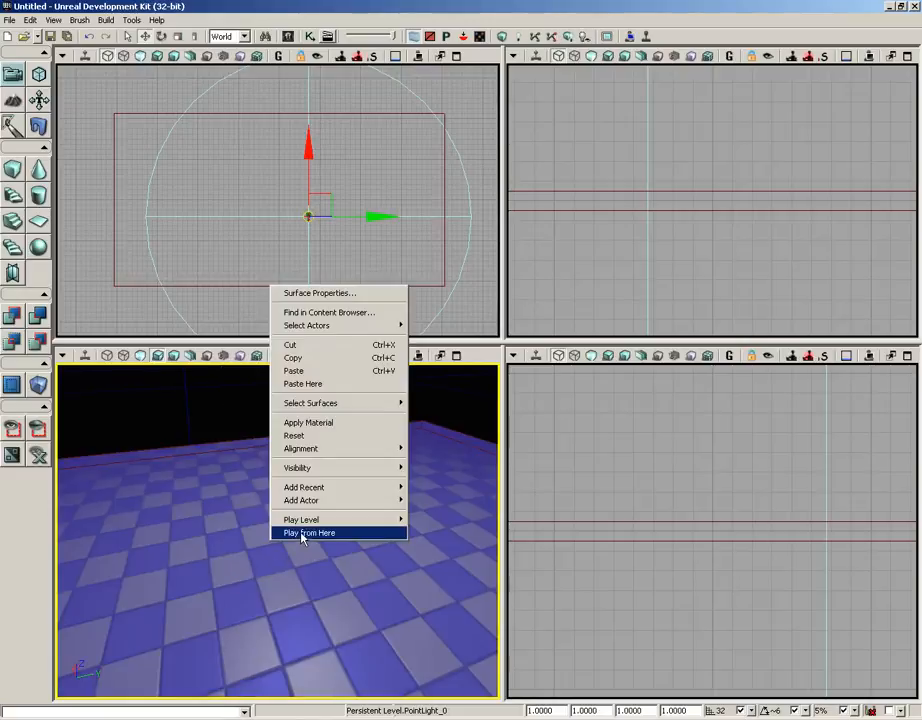
click(302, 533)
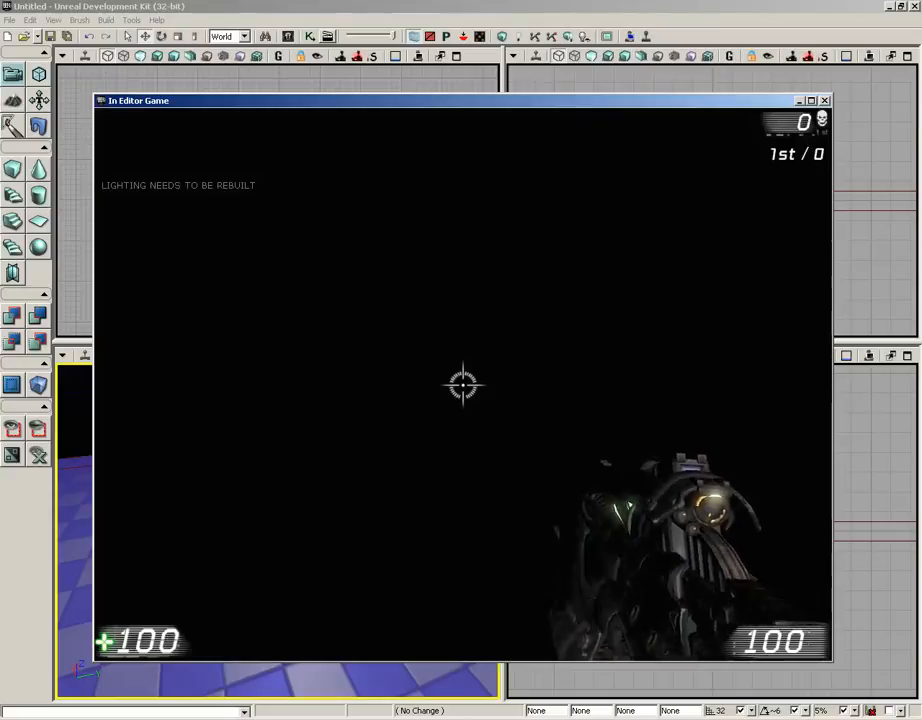
click(462, 384)
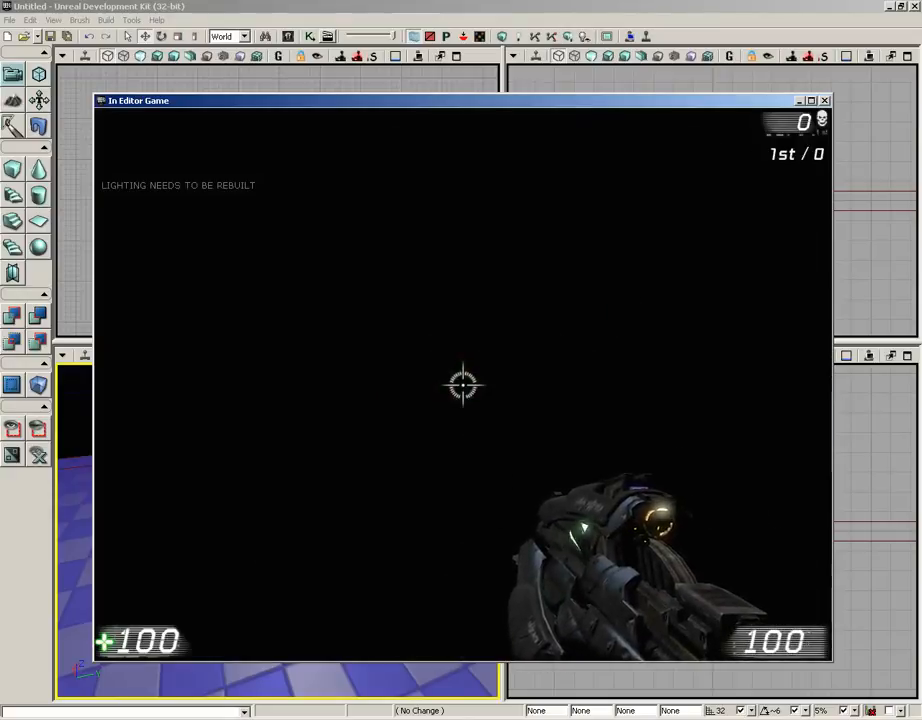
key(Escape)
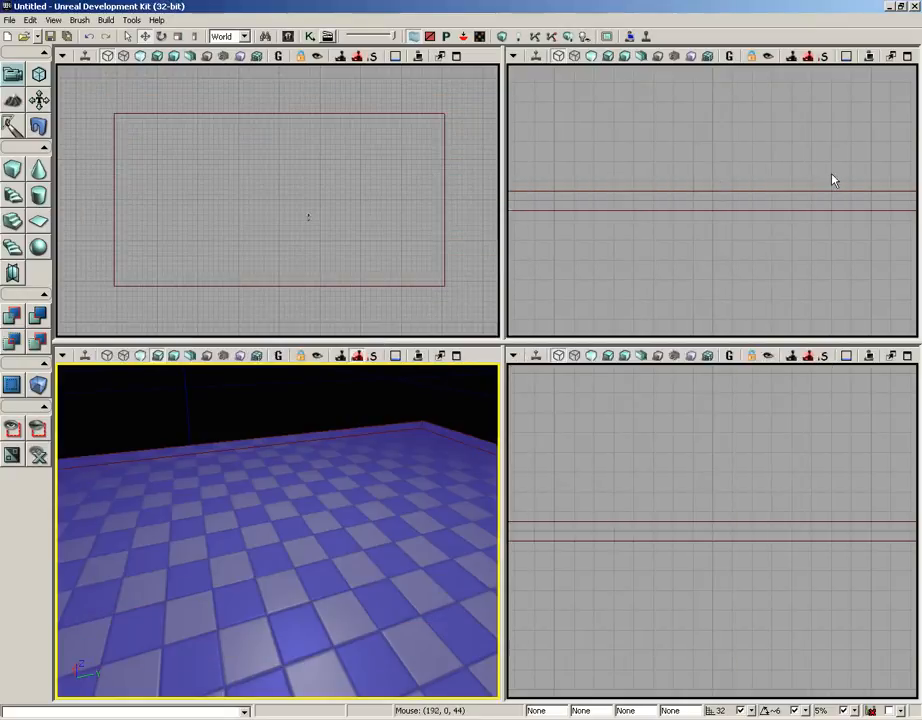
Build the whole level including its lighting, and dismiss the map check and lighting results
click(569, 37)
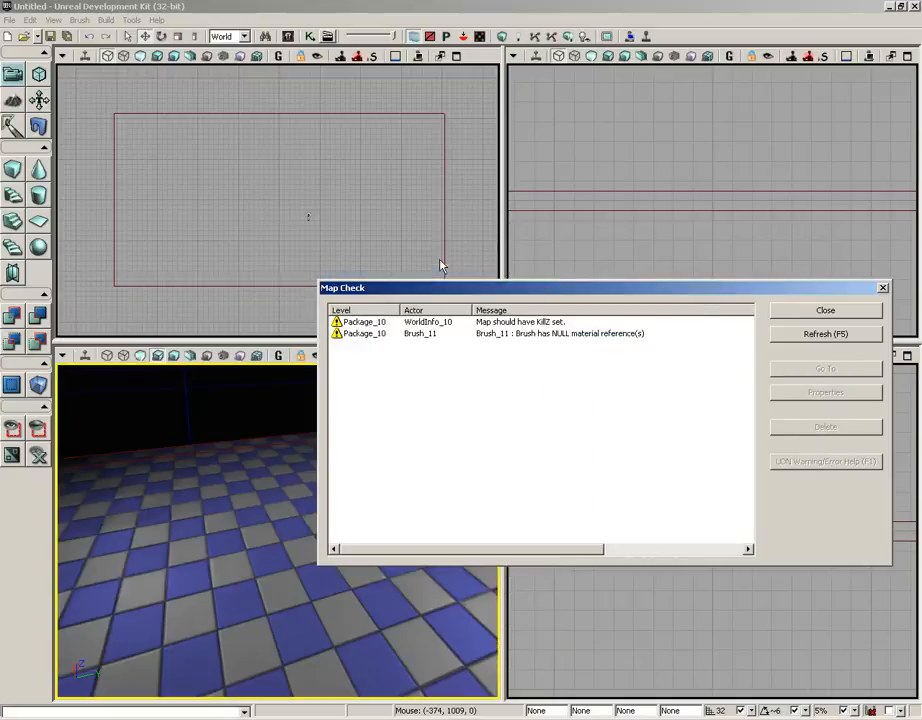
click(836, 311)
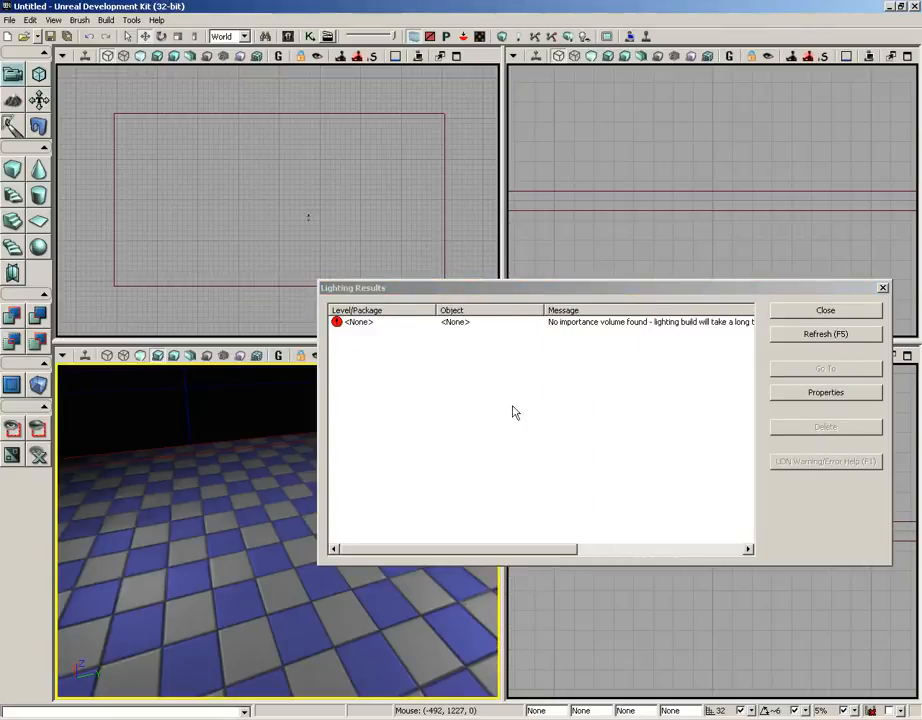
click(823, 311)
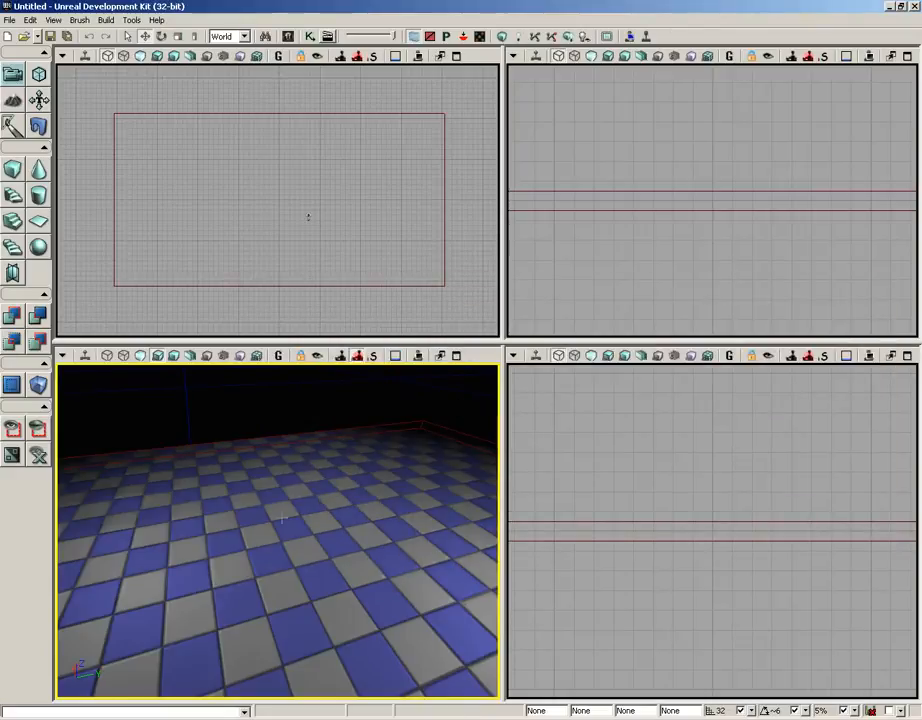
Playtest the lit level from a spot on the checkered floor, walking around and firing the weapon, and exit the game
right_click(264, 566)
click(301, 533)
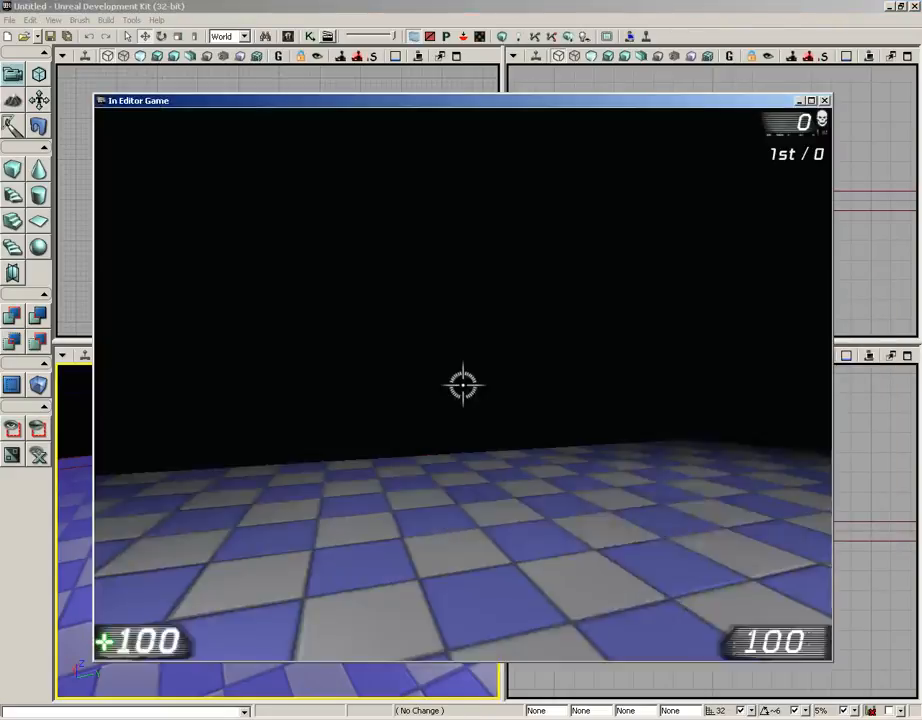
key(w)
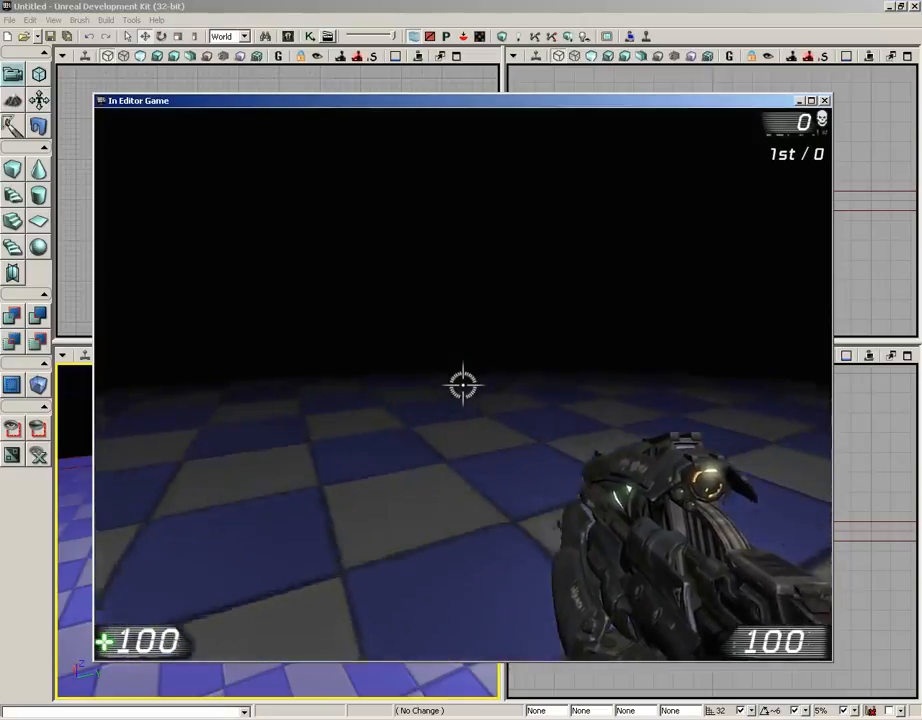
key(w)
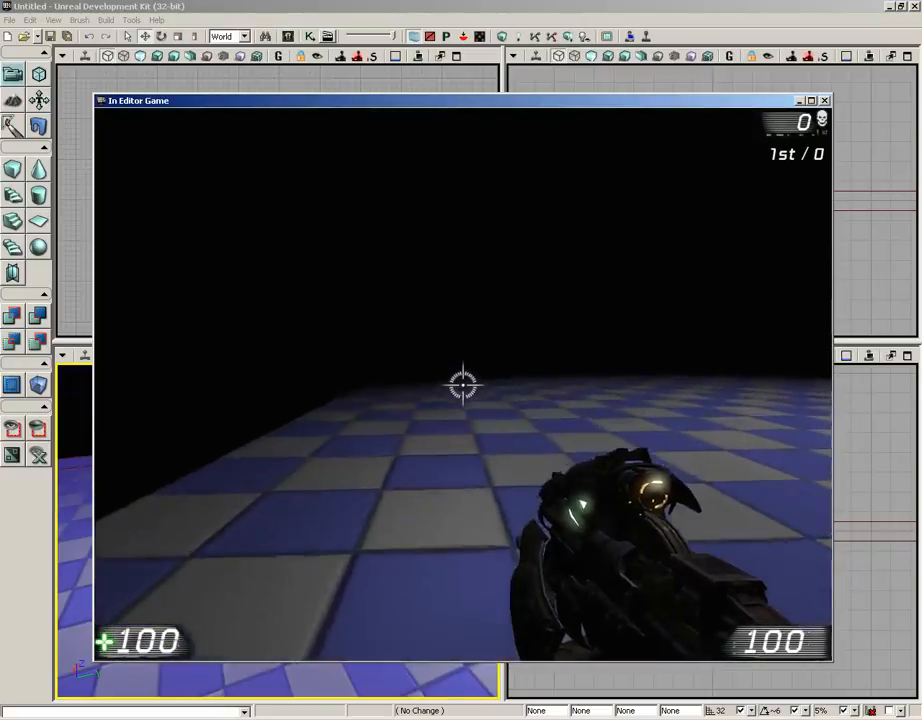
key(w)
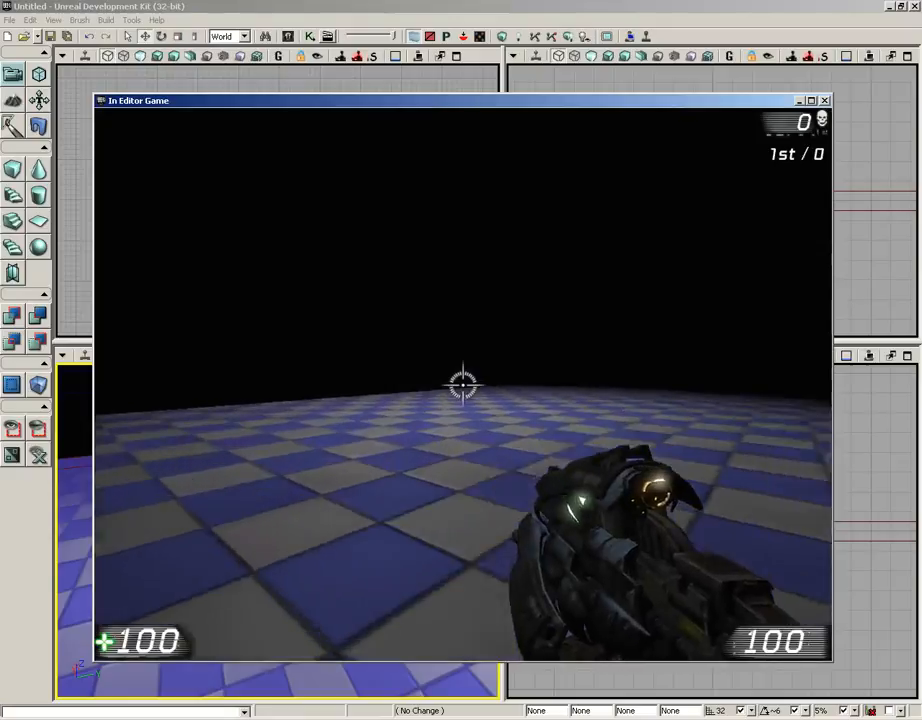
key(w)
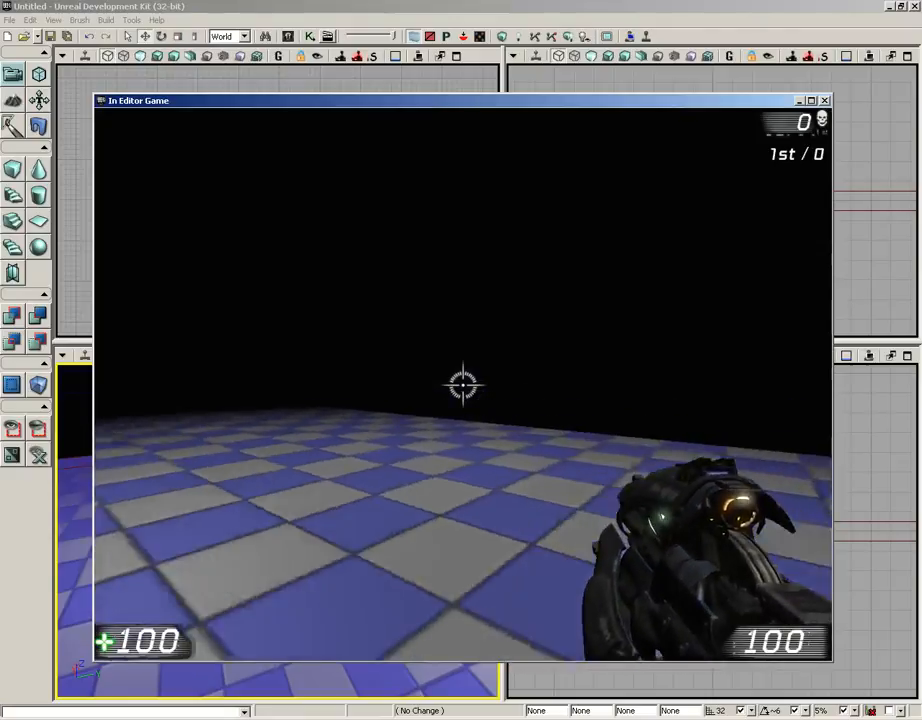
click(463, 384)
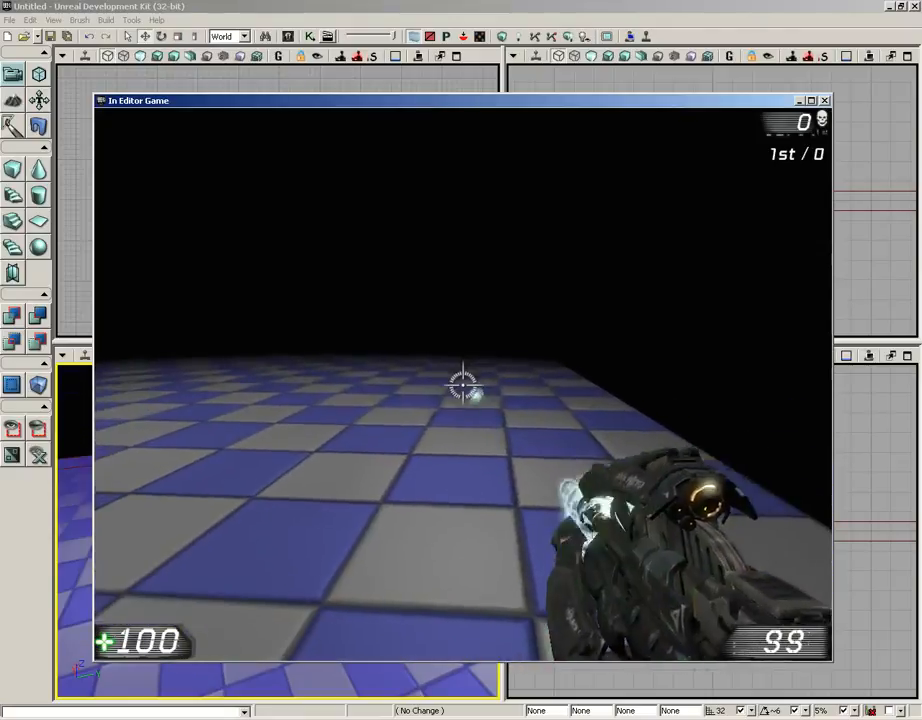
click(463, 384)
click(463, 384)
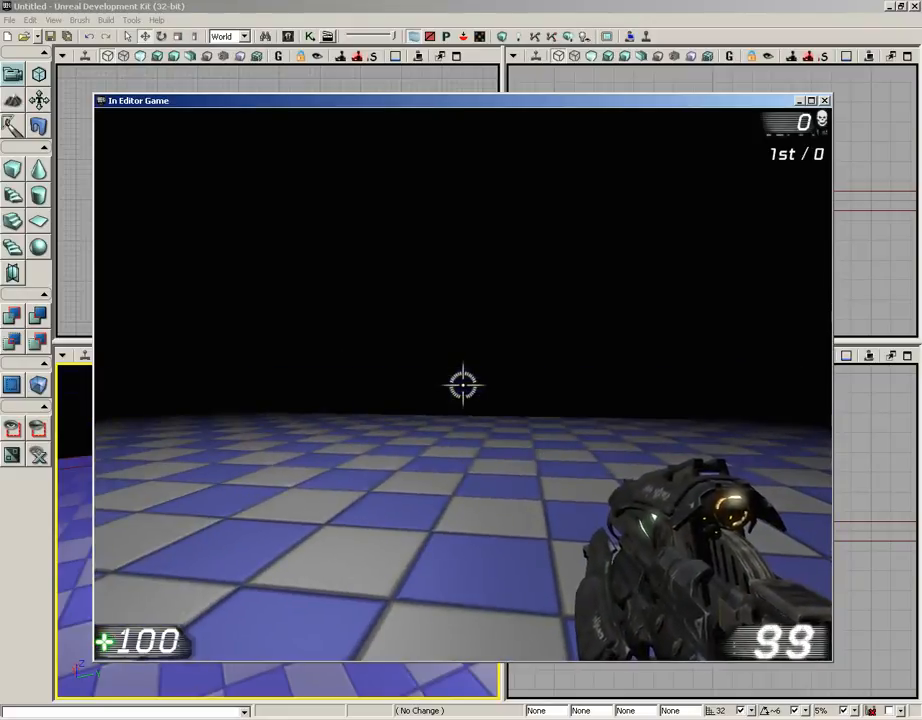
key(Escape)
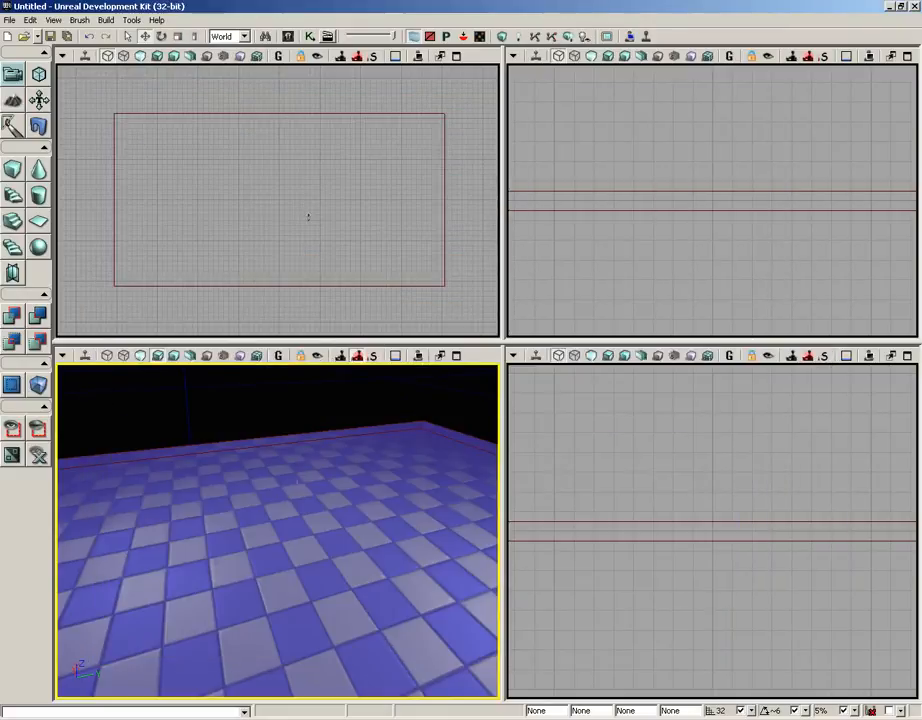
Start saving the current level, and create and open a new folder named SimpleLevel inside the Maps folder
drag(306, 432, 221, 517)
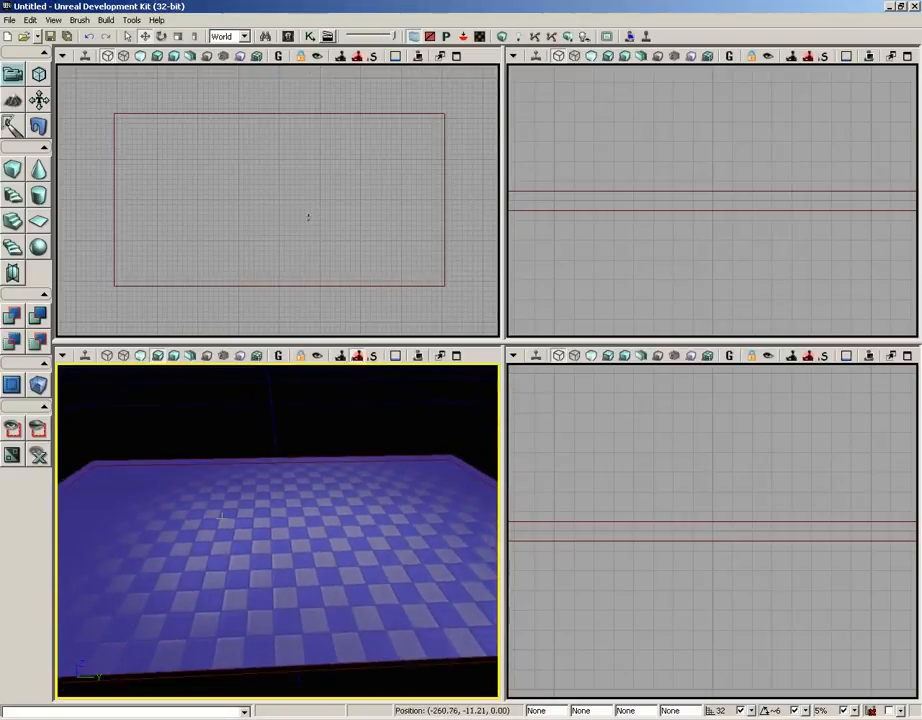
click(9, 21)
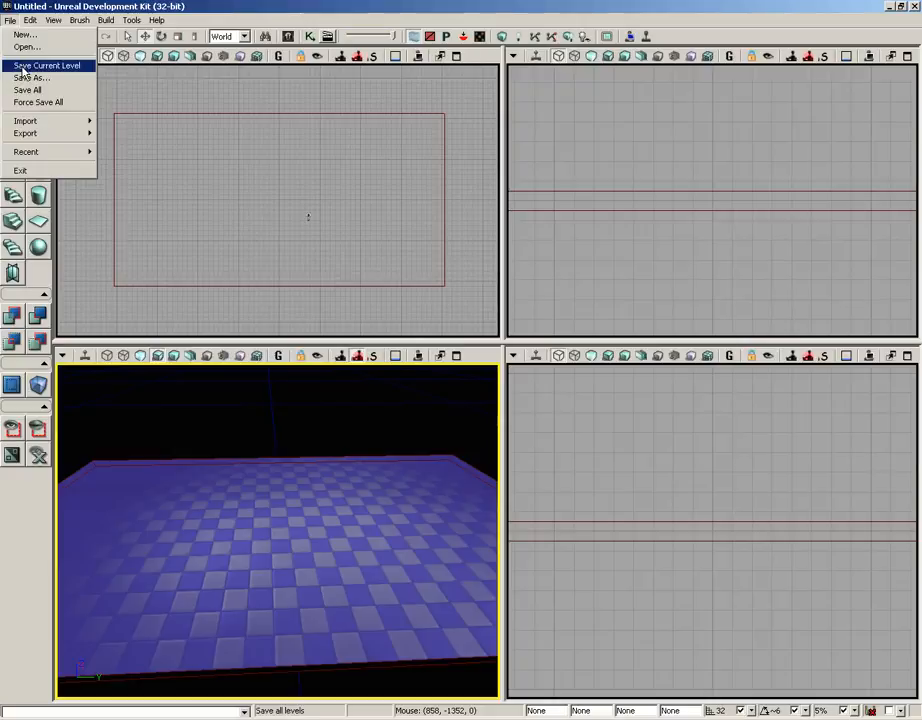
click(20, 65)
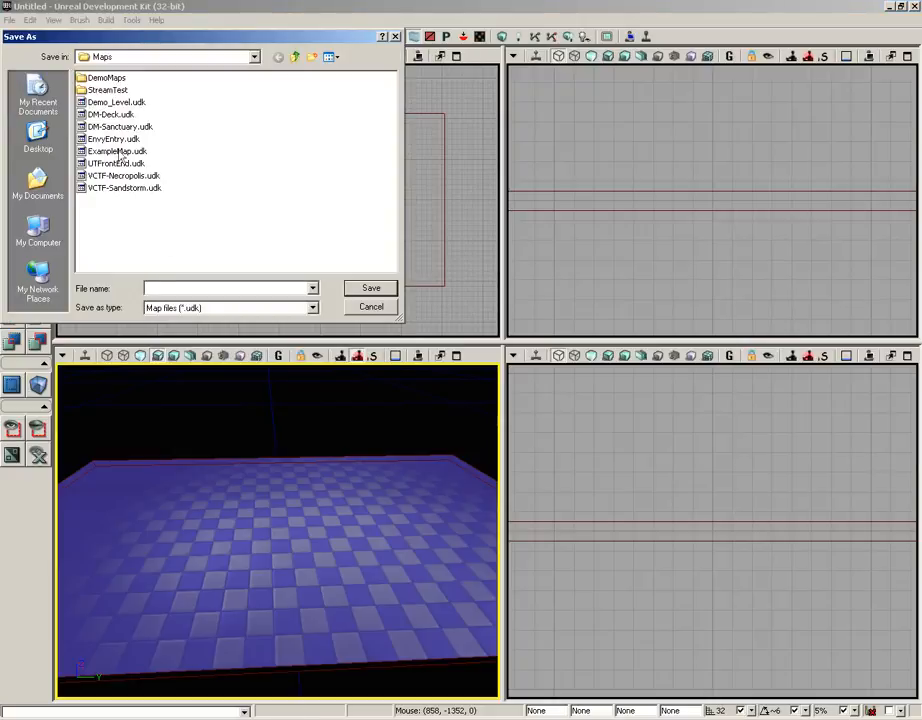
click(311, 58)
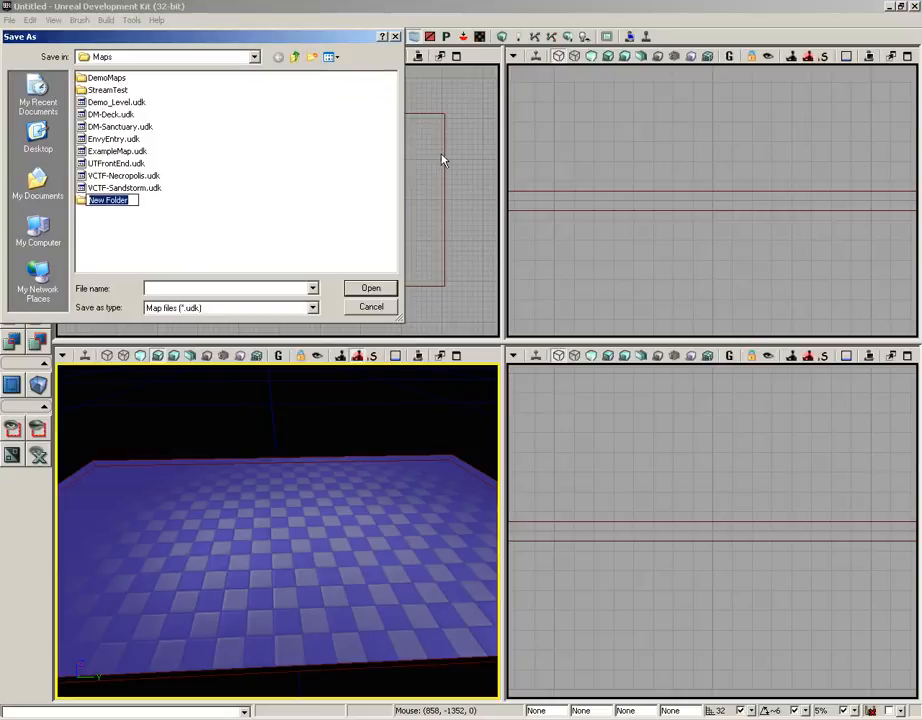
text(SimpleLevel)
key(Return)
key(Return)
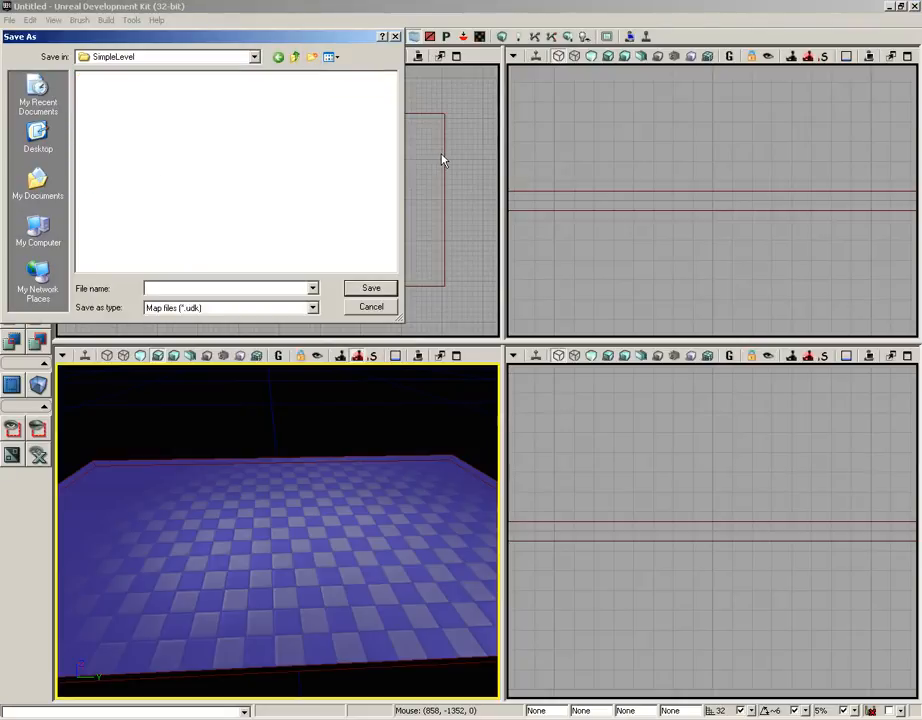
Save the level as SimpleLevel_01 in the SimpleLevel folder
click(215, 286)
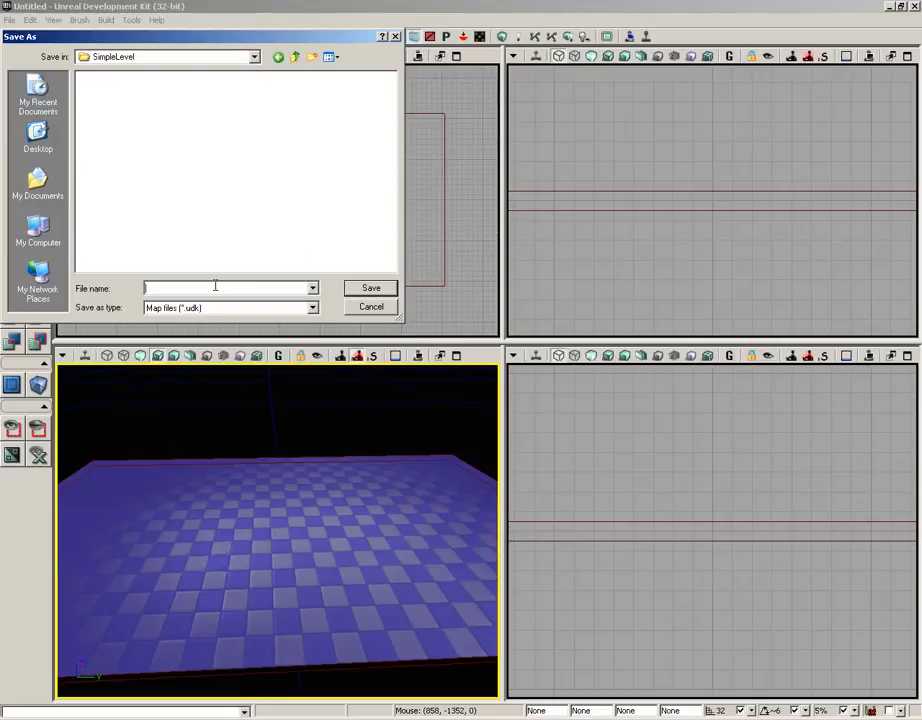
text(SimpleLevel_01)
key(Return)
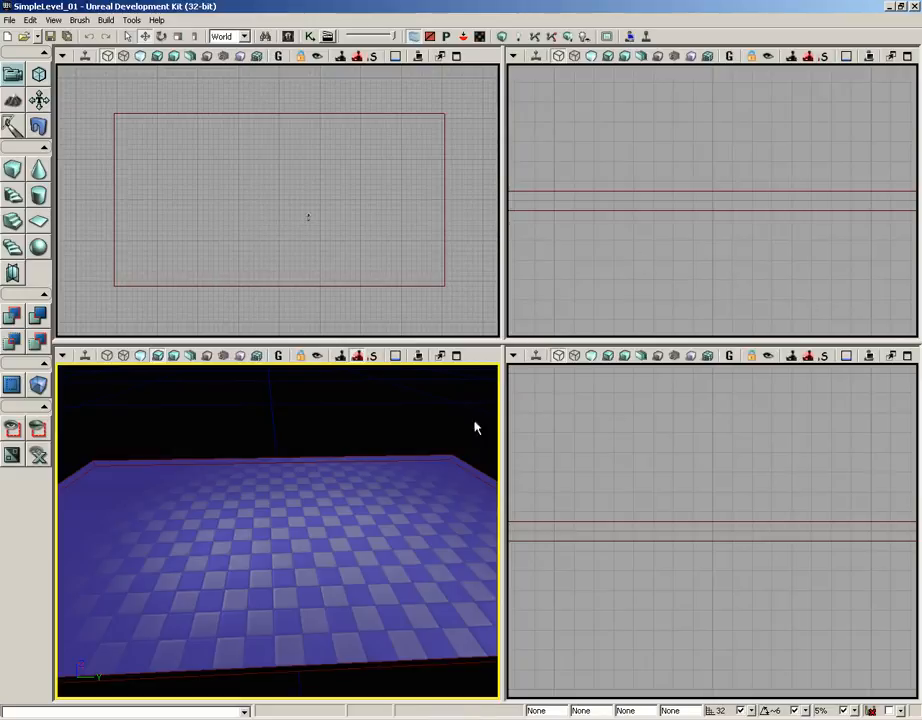
Review the cube brush builder's dimensions and options, and close it without building
right_click(13, 172)
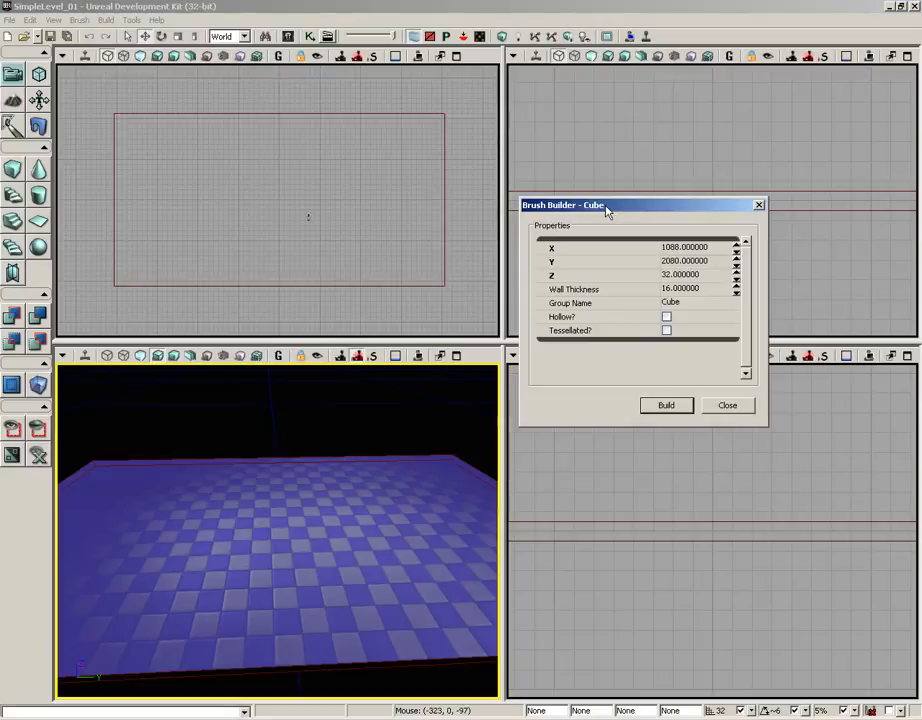
click(759, 205)
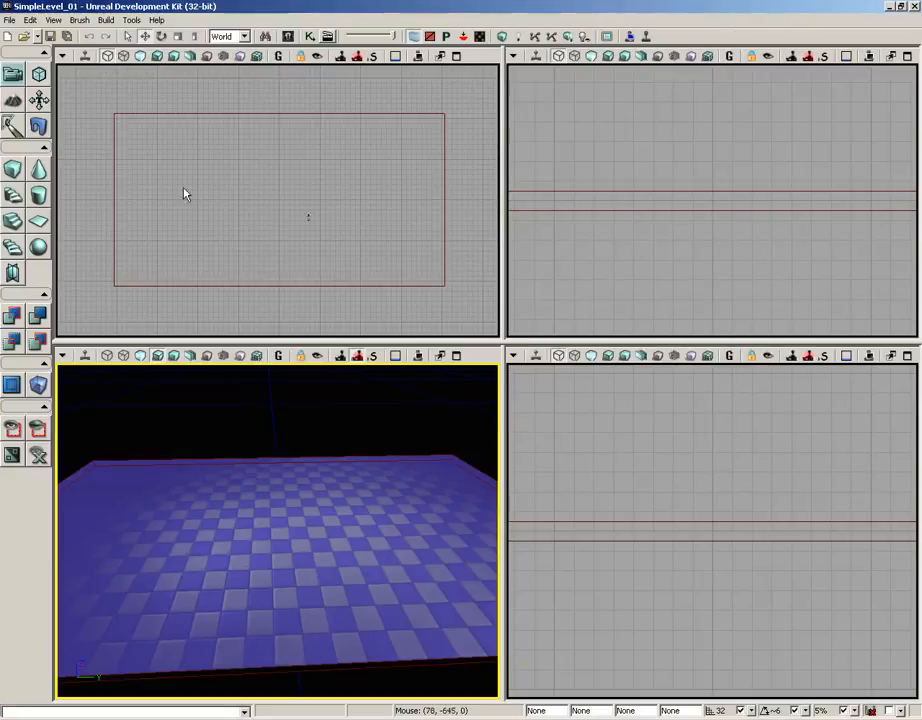